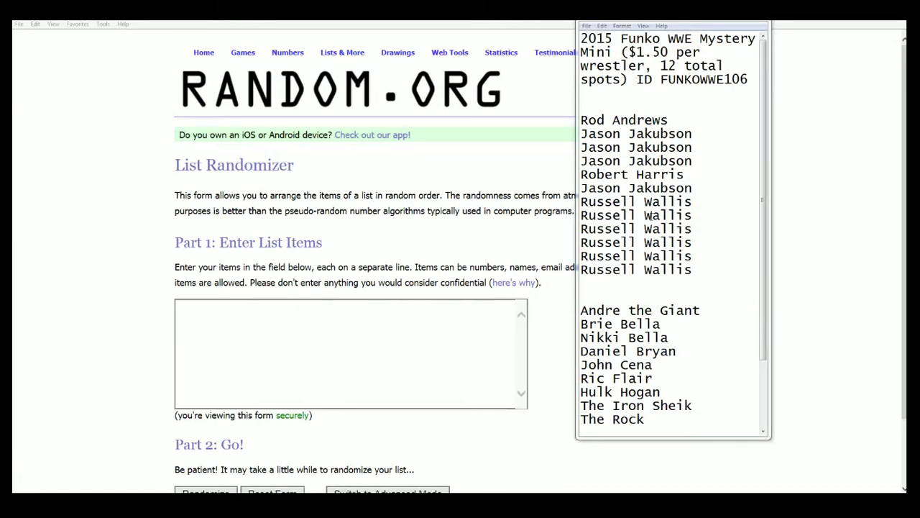
Select the 12 owner names listed in the Notepad file.
mouse_move(583, 120)
left_mouse_down()
mouse_move(637, 161)
mouse_move(726, 266)
left_mouse_up()
Copy the 12 owner names into the List Items box and randomize them.
right_click(635, 229)
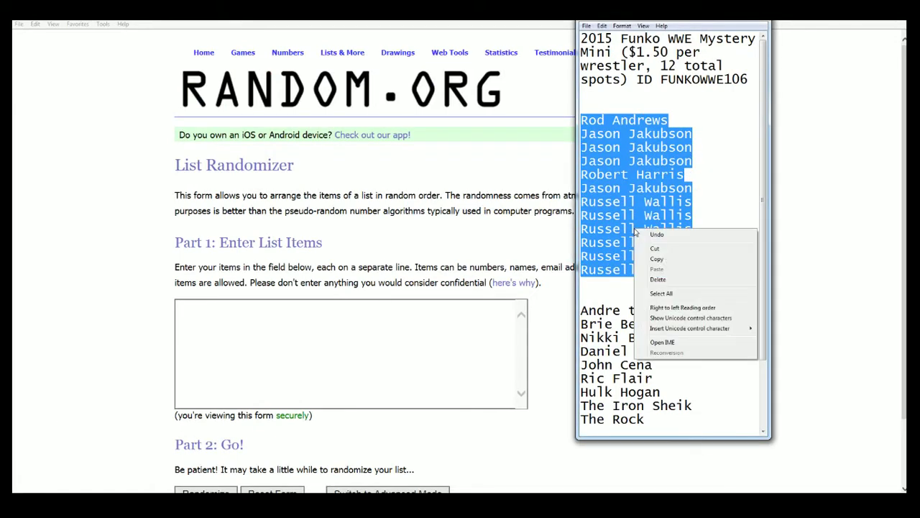
left_click(683, 258)
left_click(189, 308)
right_click(189, 308)
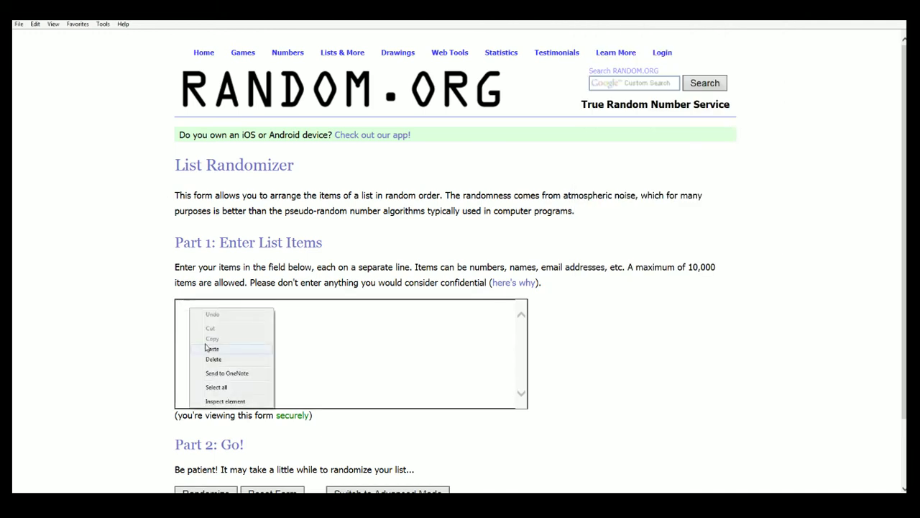
left_click(210, 355)
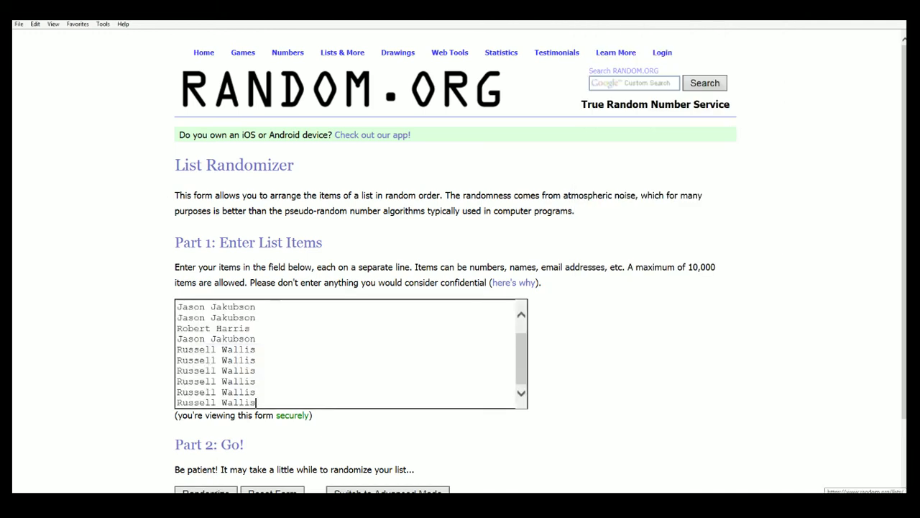
key("Tab")
key("Return")
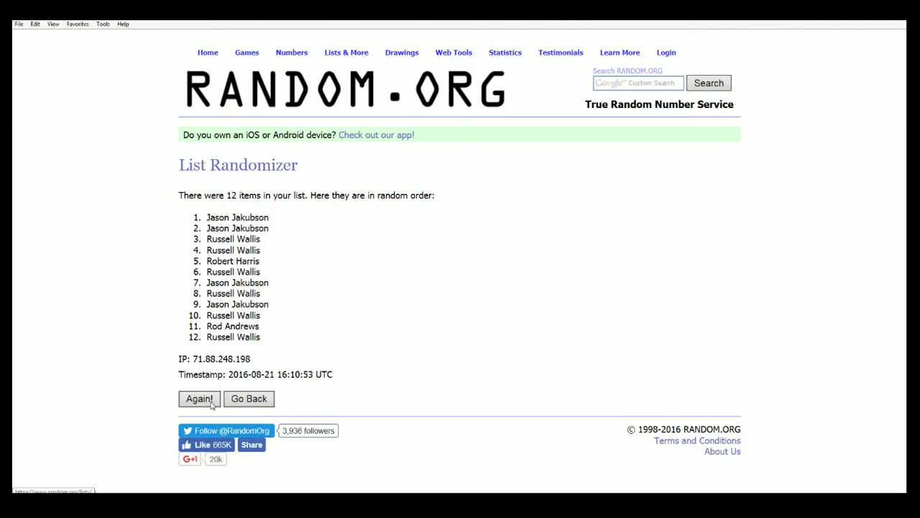
Reshuffle the owner list six more times and copy the final order.
left_click(210, 401)
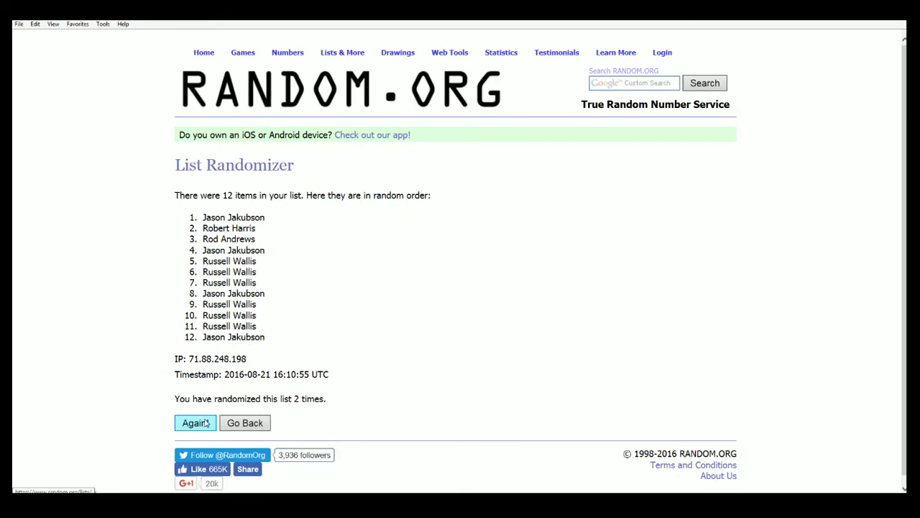
left_click(207, 422)
left_click(207, 423)
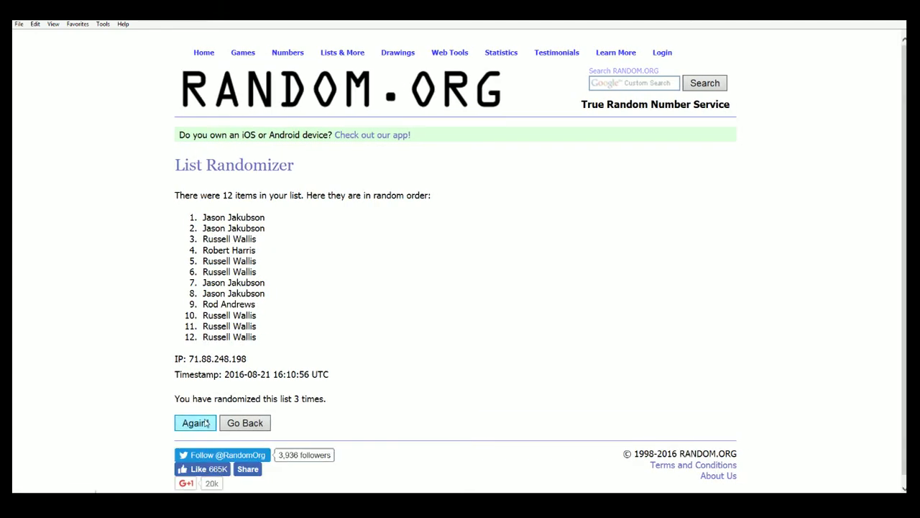
left_click(207, 423)
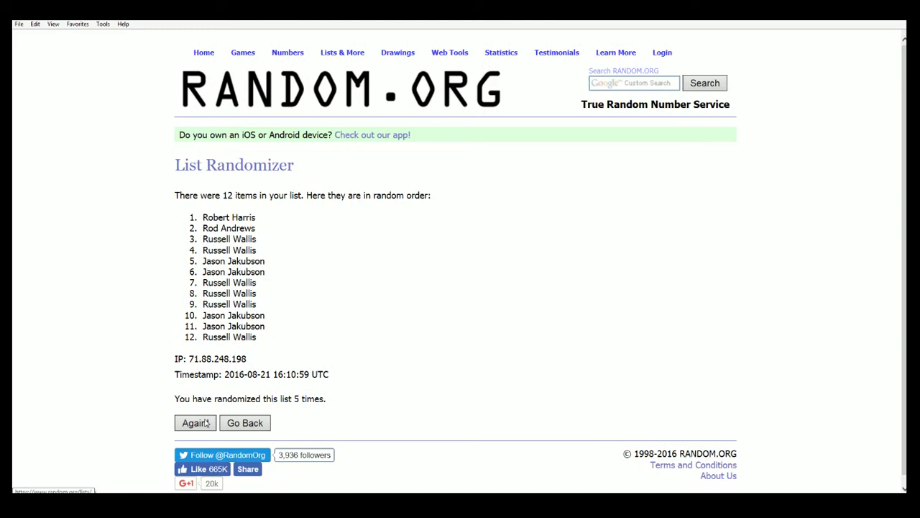
left_click(207, 423)
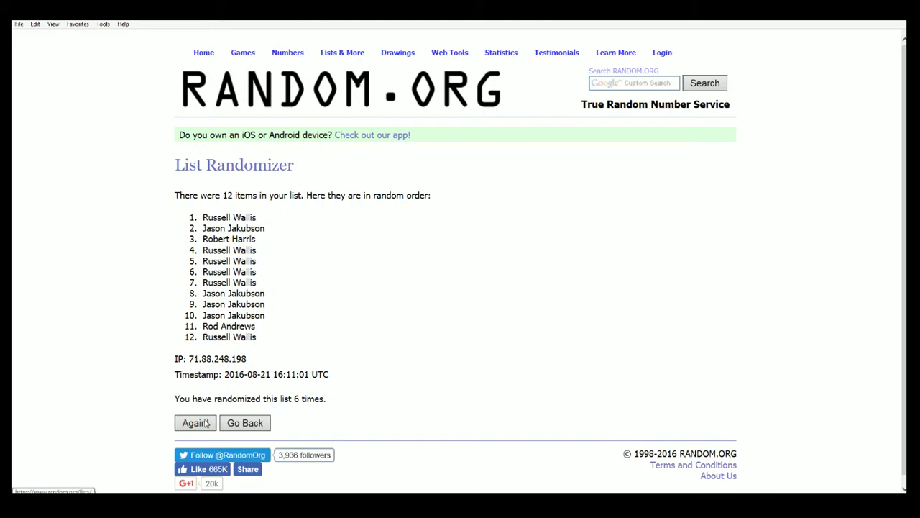
left_click(207, 423)
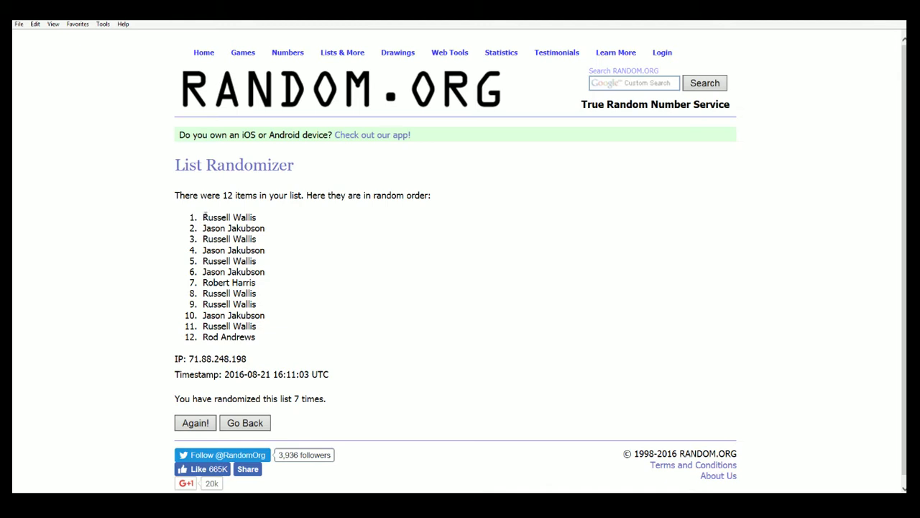
left_click_drag(205, 216, 267, 337)
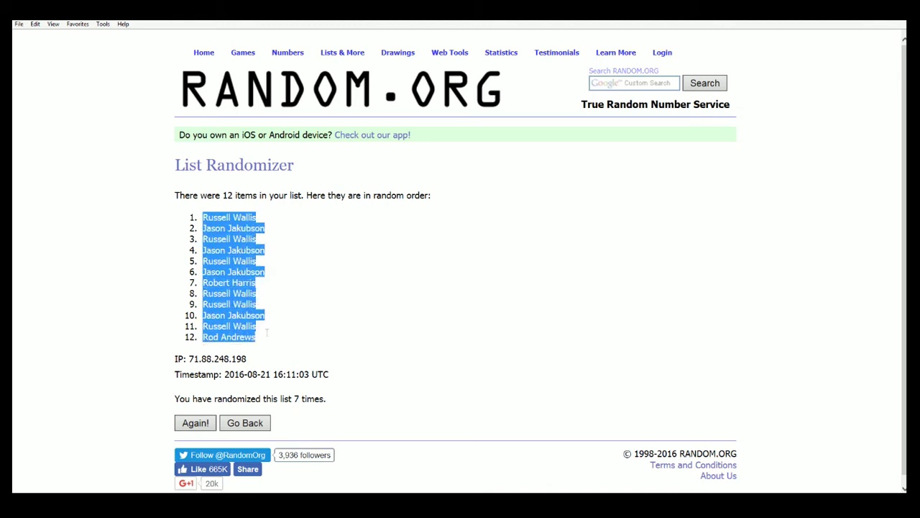
right_click(239, 314)
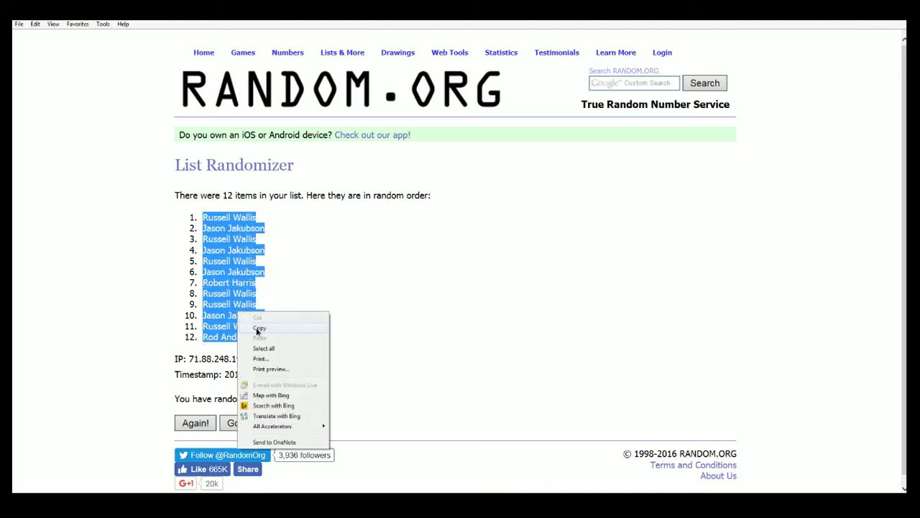
left_click(257, 329)
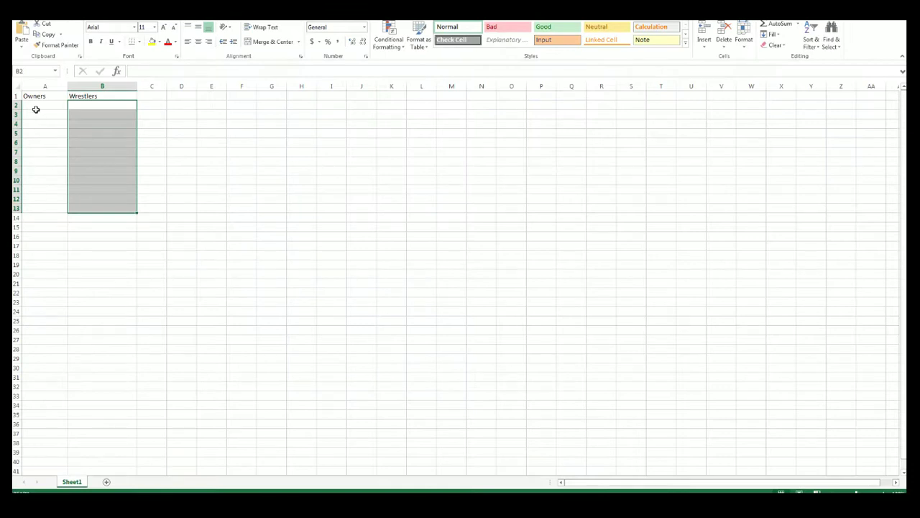
Paste the shuffled owners into A2:A13 and widen column A to fit them.
left_click(36, 105)
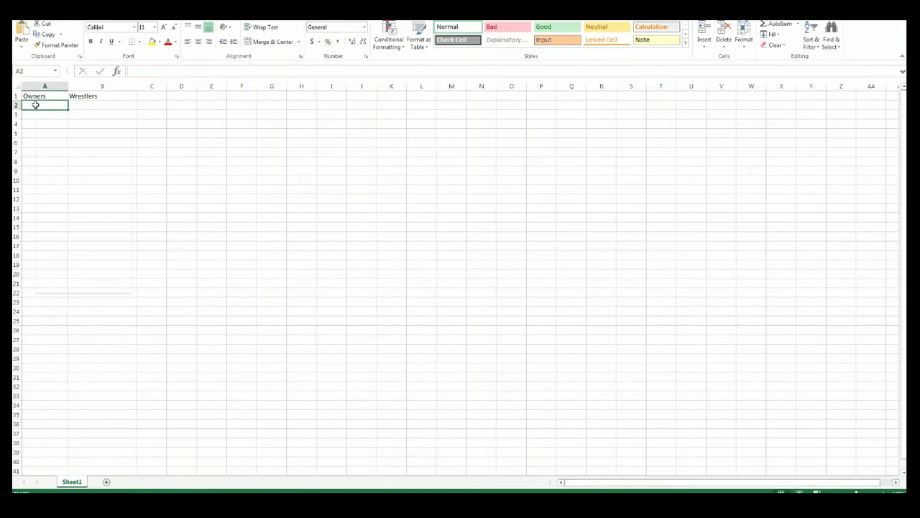
right_click(35, 105)
left_click(56, 147)
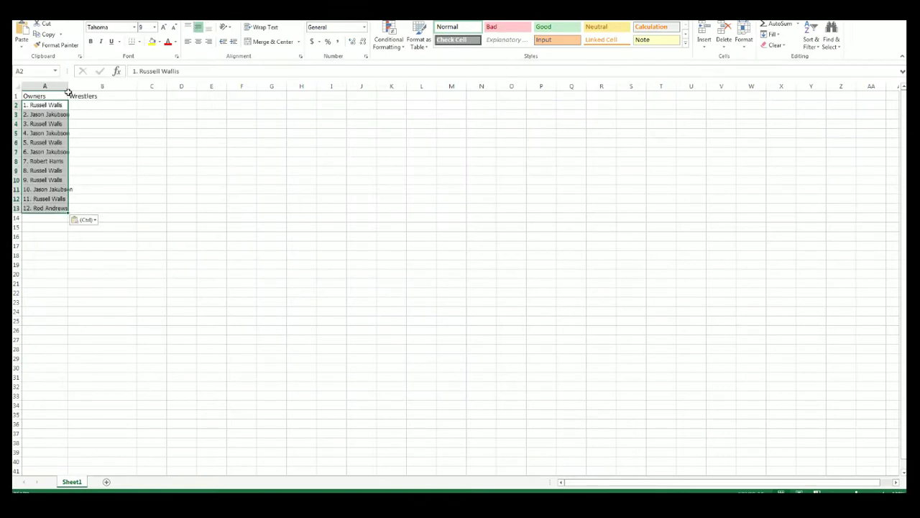
left_click_drag(68, 92, 87, 92)
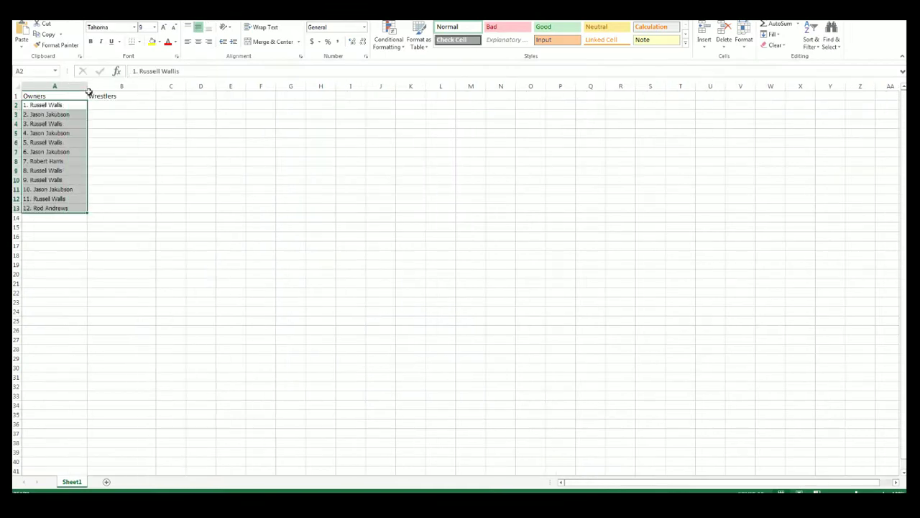
left_click(123, 109)
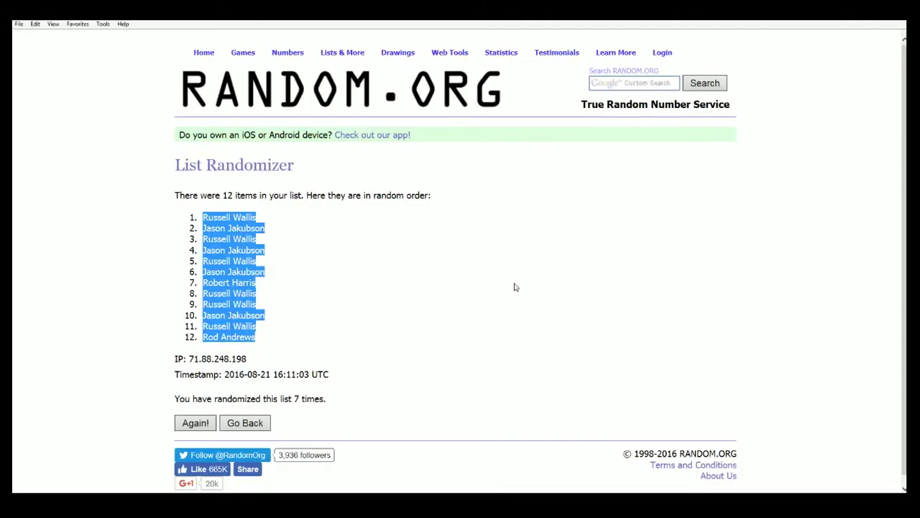
Reopen the empty List Randomizer and paste in the 12 wrestler names from Notepad.
mouse_move(342, 52)
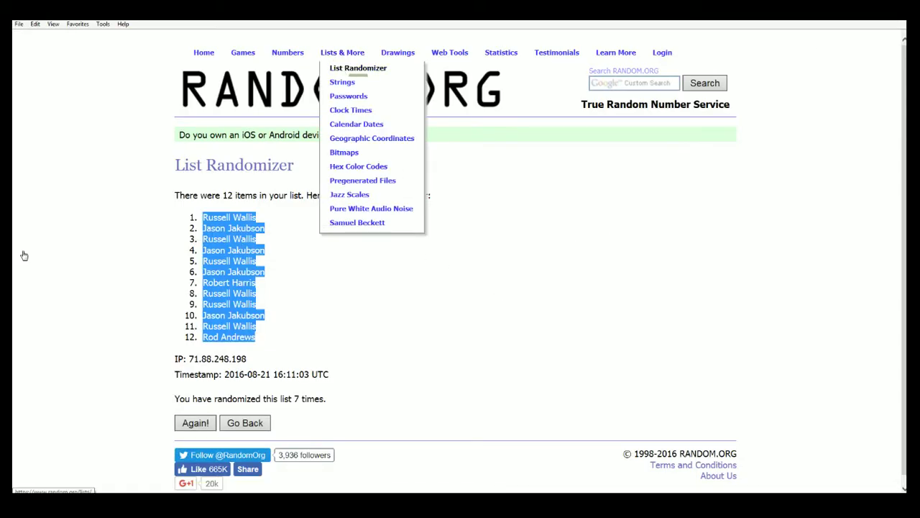
left_click(708, 362)
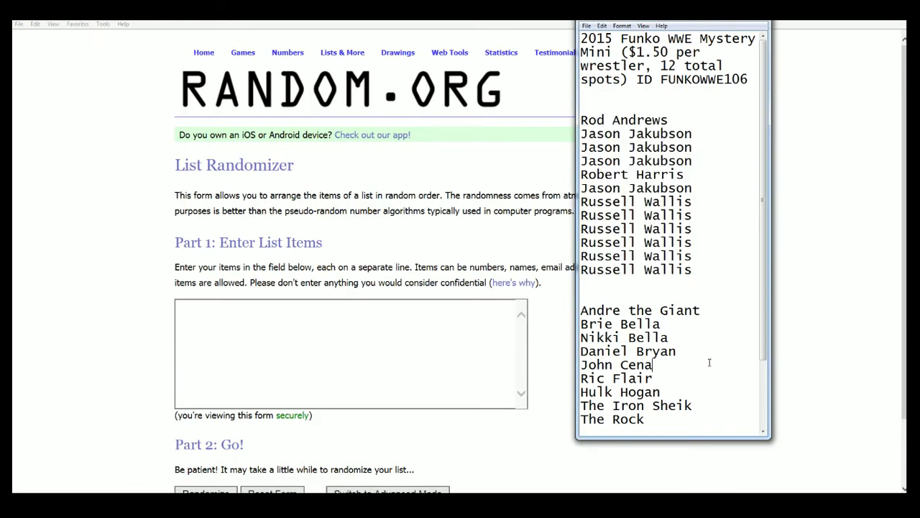
scroll(683, 323, "down", 2)
mouse_move(581, 228)
left_mouse_down()
mouse_move(683, 286)
mouse_move(694, 381)
mouse_move(741, 394)
left_mouse_up()
right_click(612, 303)
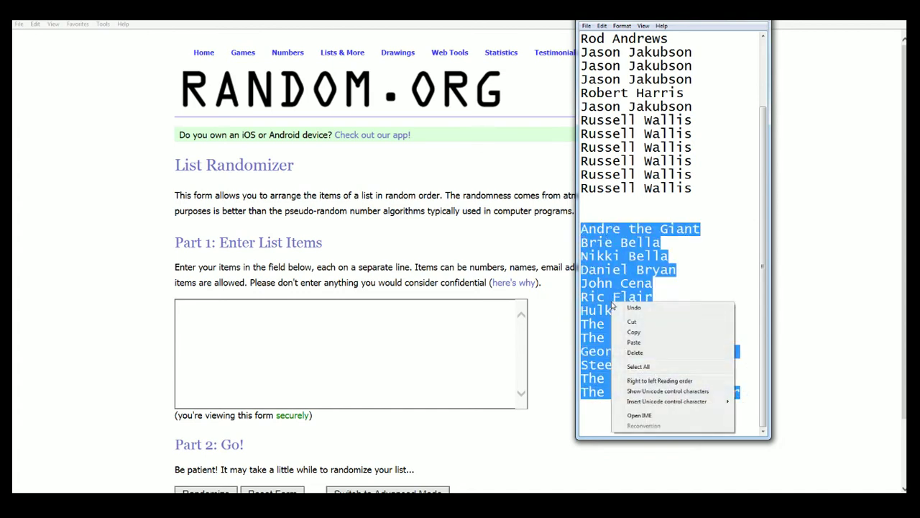
left_click(642, 333)
right_click(188, 309)
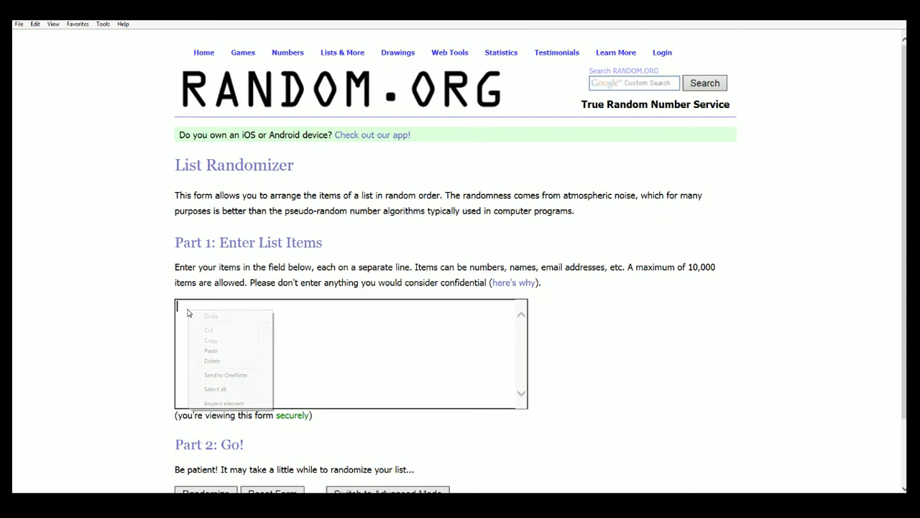
left_click(210, 350)
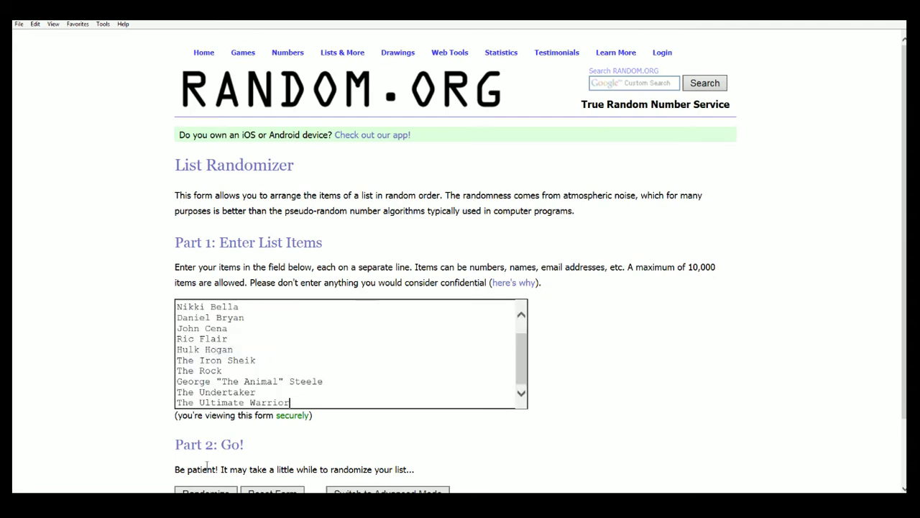
Randomize the wrestler list and reshuffle it six more times.
left_click(207, 493)
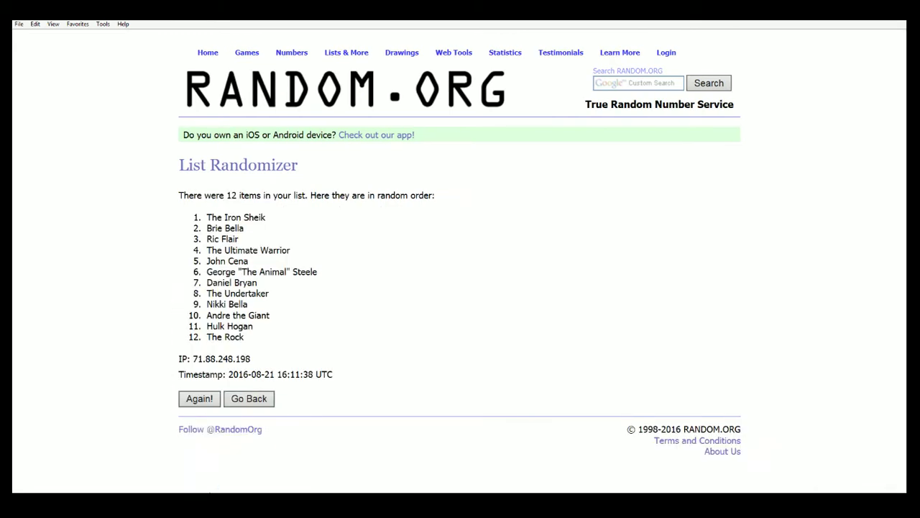
left_click(200, 399)
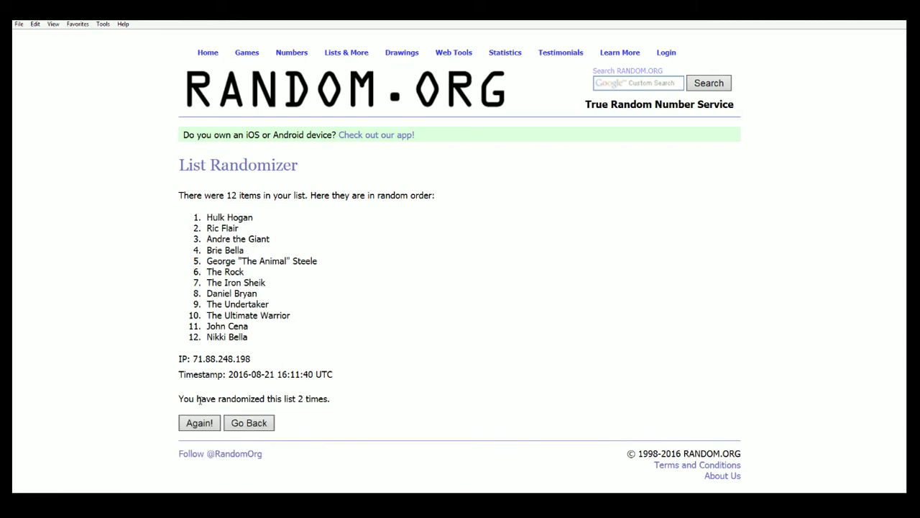
left_click(199, 423)
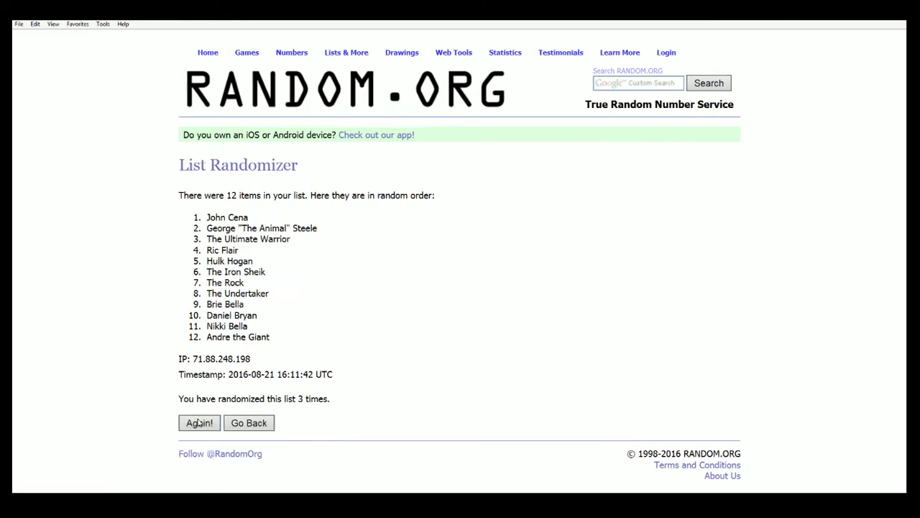
left_click(200, 424)
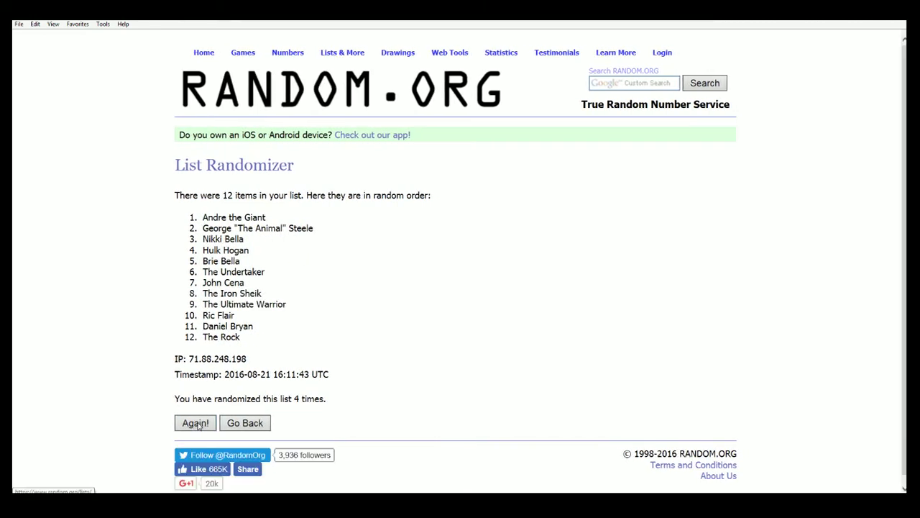
left_click(199, 424)
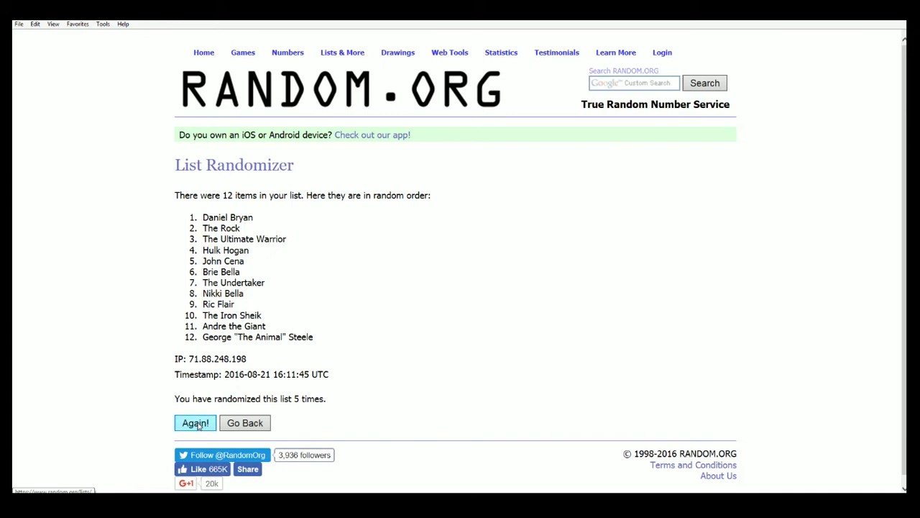
left_click(200, 424)
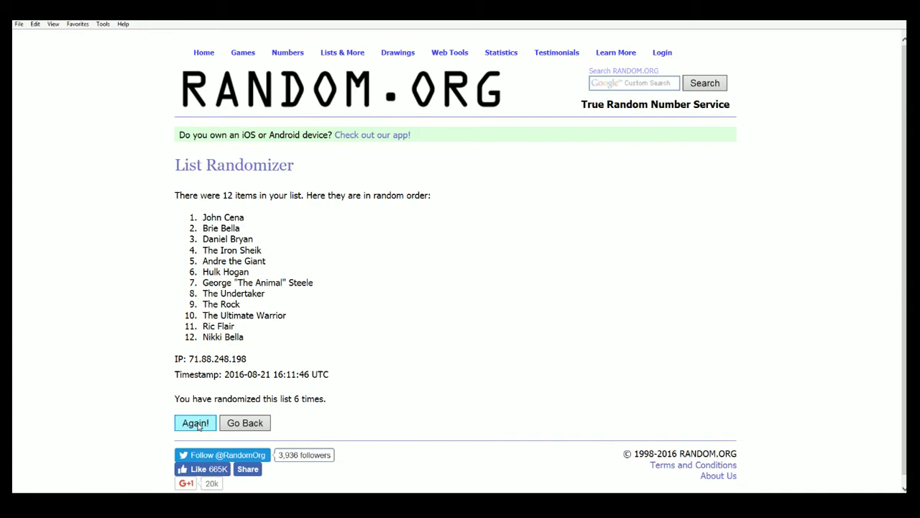
left_click(199, 424)
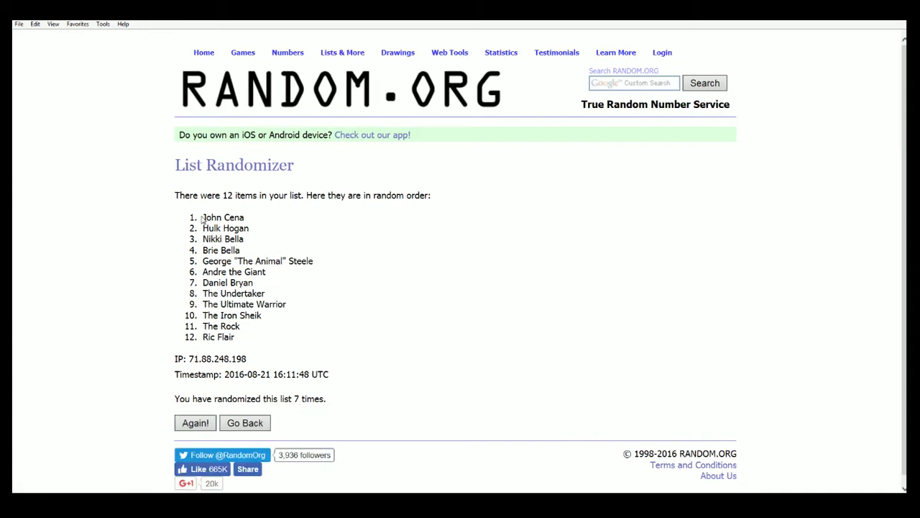
Copy all twelve randomized wrestler names and return to the spreadsheet.
left_click_drag(202, 217, 221, 229)
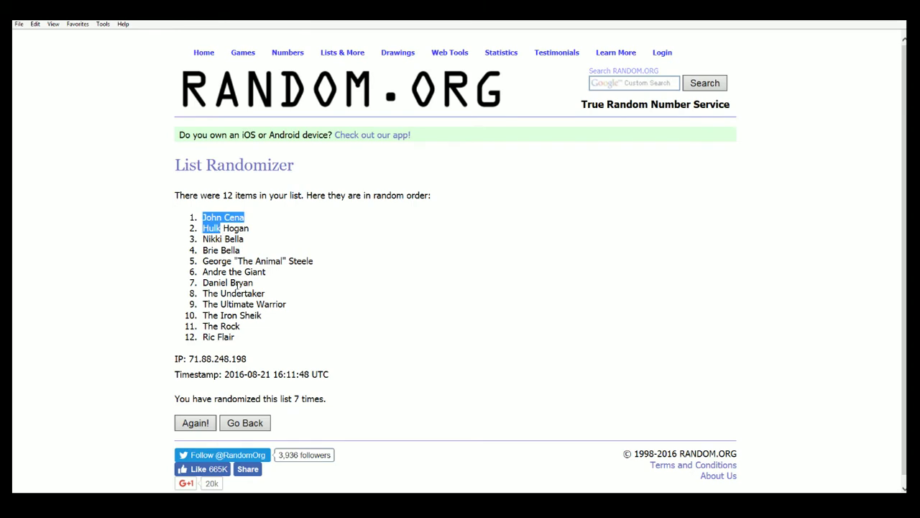
mouse_move(239, 336)
left_mouse_down()
mouse_move(224, 326)
mouse_move(202, 260)
mouse_move(203, 217)
left_mouse_up()
right_click(219, 233)
left_click(242, 251)
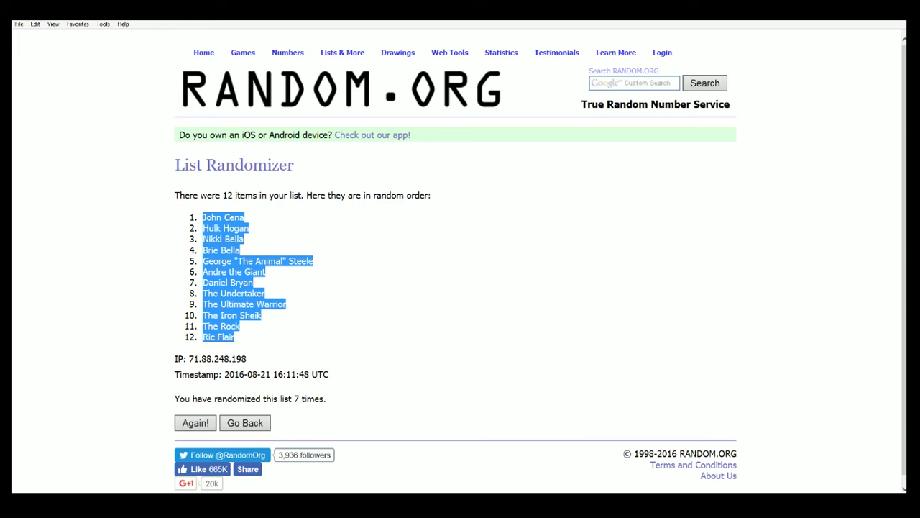
key("alt+Tab")
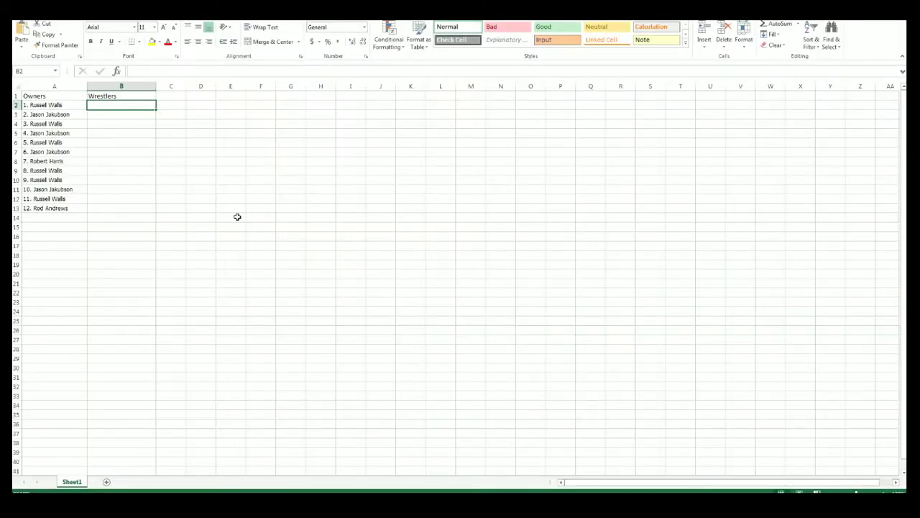
Paste the shuffled wrestlers into B2:B13, zoom in, and narrow column A to fit.
right_click(111, 105)
left_click(130, 146)
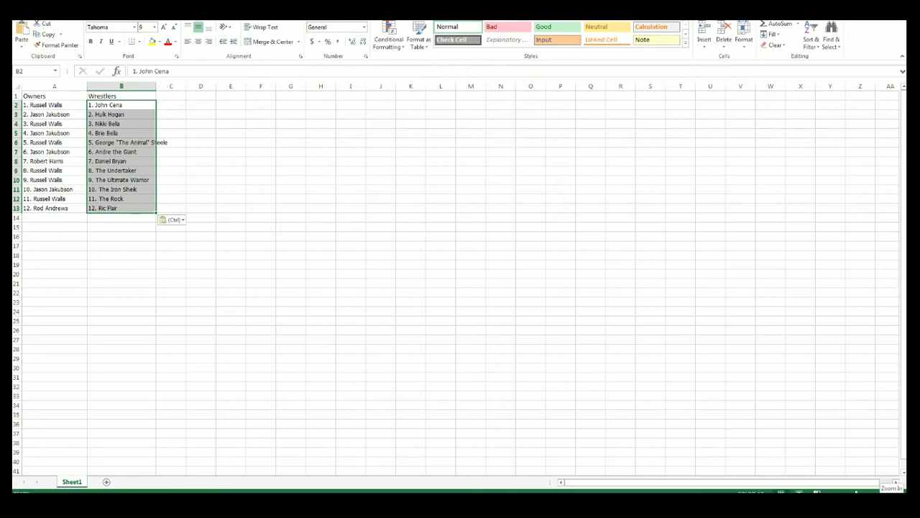
left_click(896, 492)
left_click(896, 492)
left_click(895, 492)
left_click(896, 491)
left_click(896, 491)
left_click(896, 492)
left_click(895, 492)
left_click(896, 491)
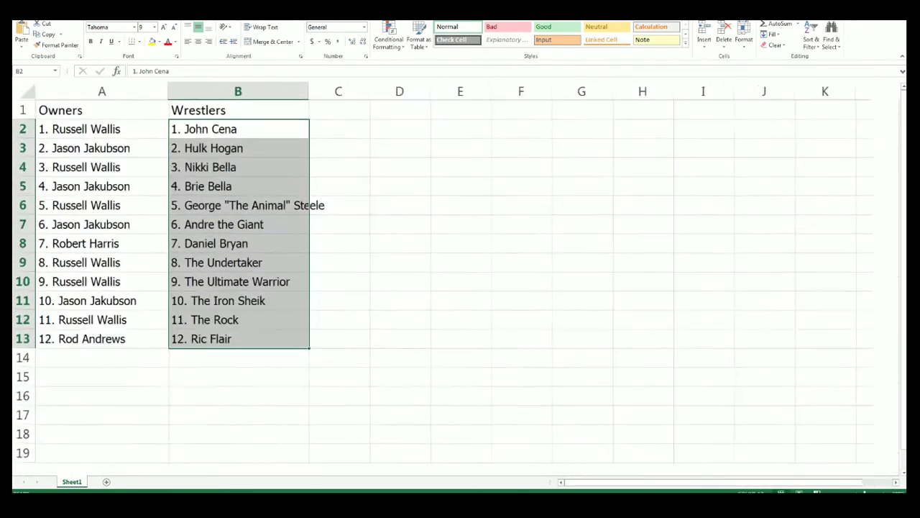
left_click(895, 491)
left_click(896, 492)
left_click(895, 491)
left_click(895, 492)
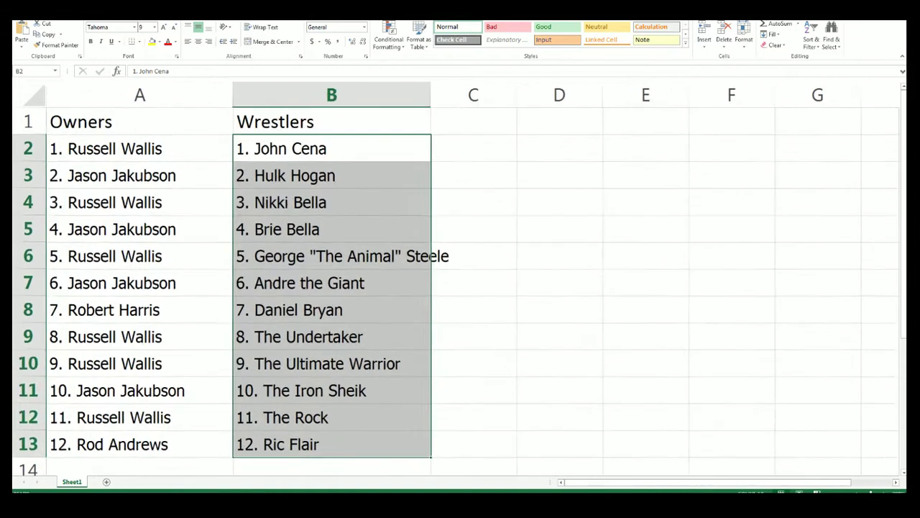
left_click_drag(235, 96, 195, 92)
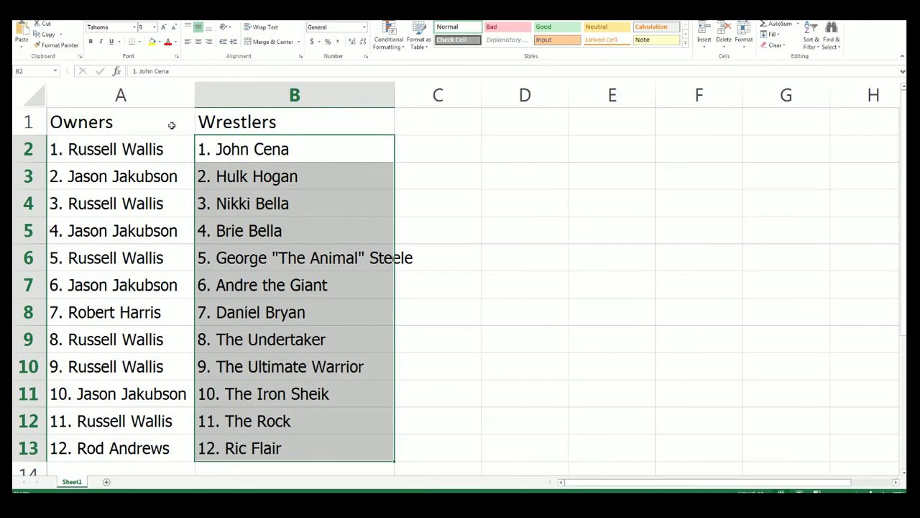
left_click(163, 149)
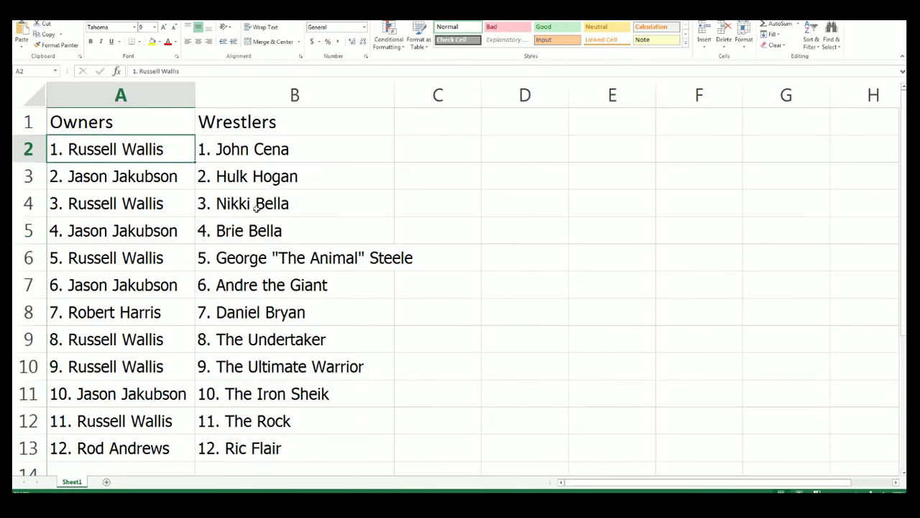